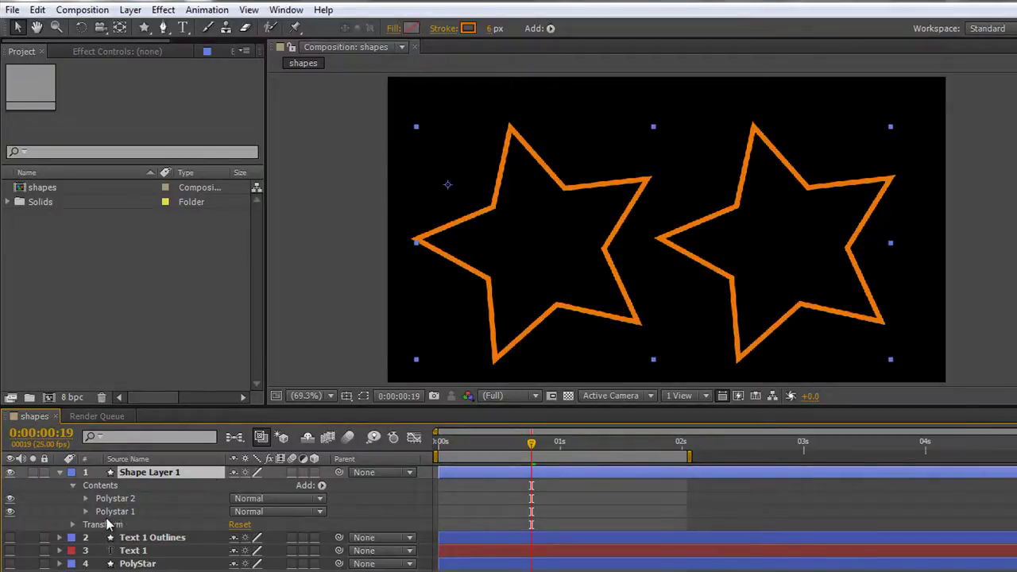
# Save the project, add a Wiggle Transform operator to Shape Layer 1, and scrub to check the stars.
pyautogui.hotkey('ctrl', 's')
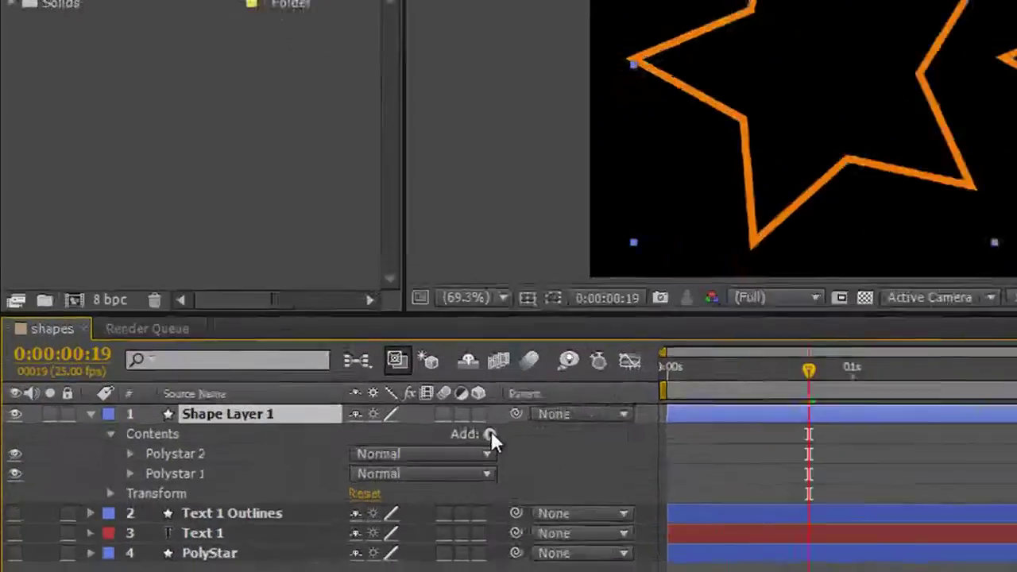
pyautogui.click(322, 485)
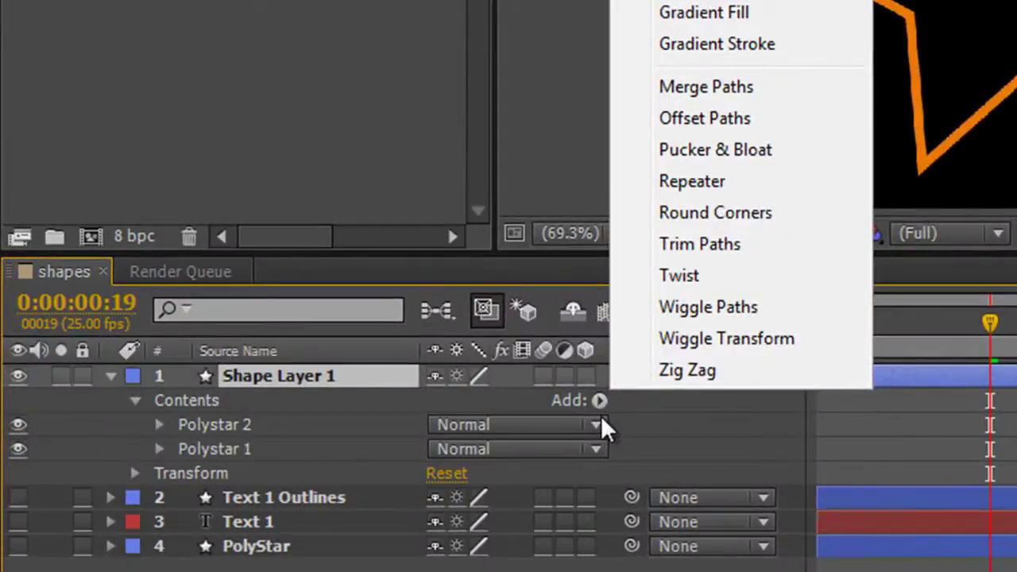
pyautogui.click(713, 344)
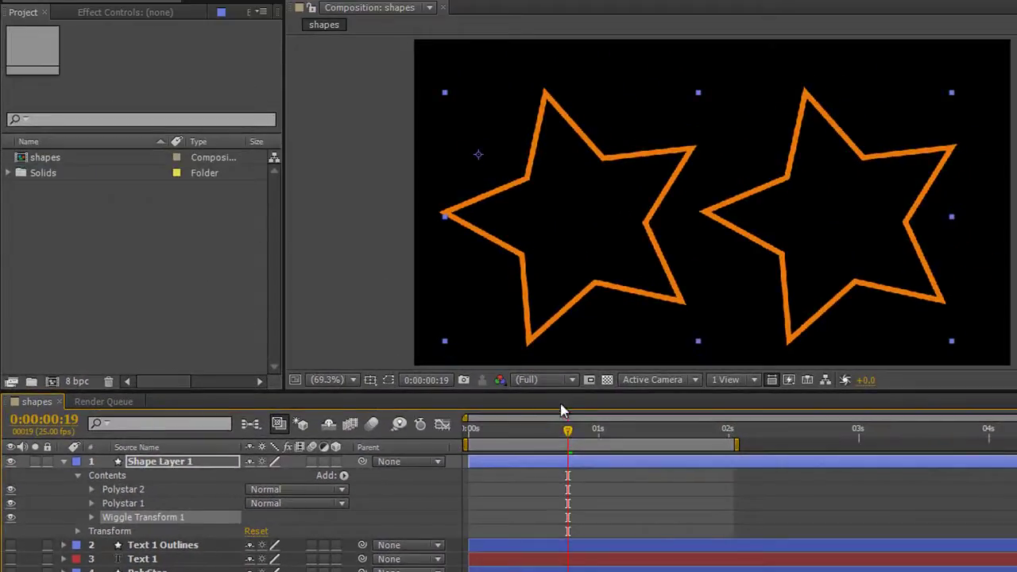
pyautogui.moveTo(567, 436); pyautogui.dragTo(508, 483)
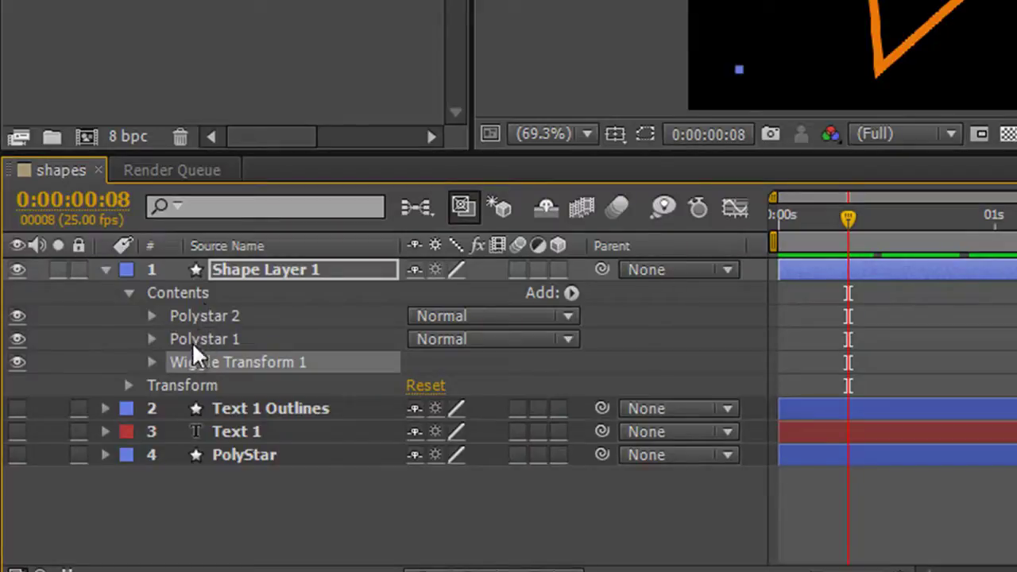
# Expand Wiggle Transform 1, try a higher Wiggles/Second rate in preview, then revert it to 2.0.
pyautogui.click(152, 361)
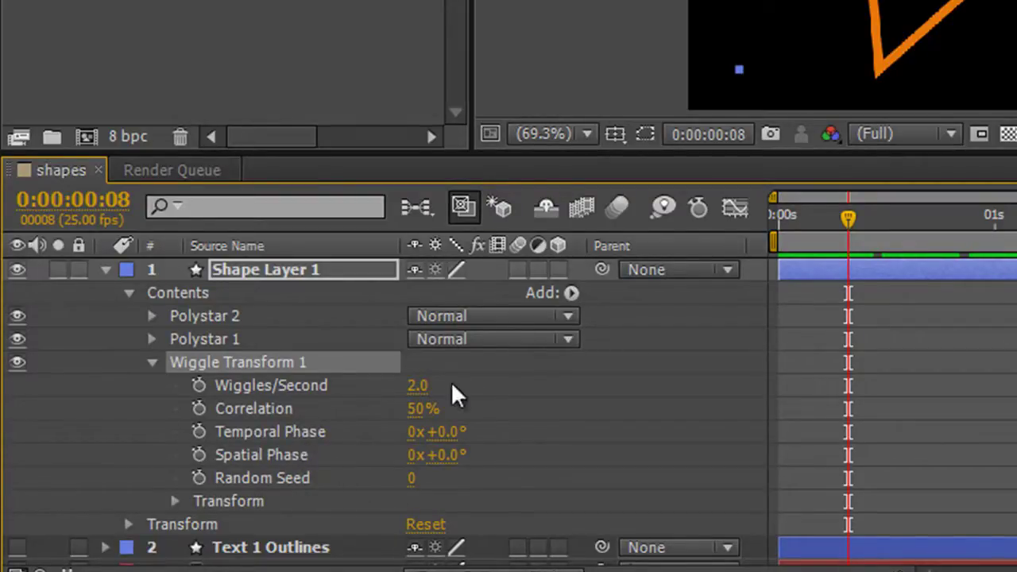
pyautogui.moveTo(416, 386)
pyautogui.mouseDown()
pyautogui.moveTo(497, 388)
pyautogui.moveTo(429, 397)
pyautogui.mouseUp()
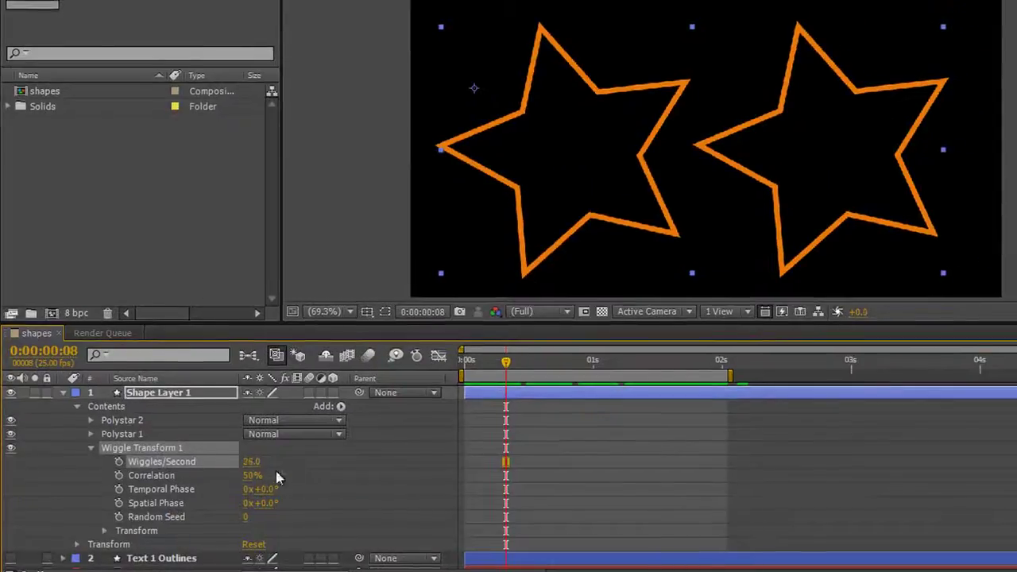
pyautogui.press('space')
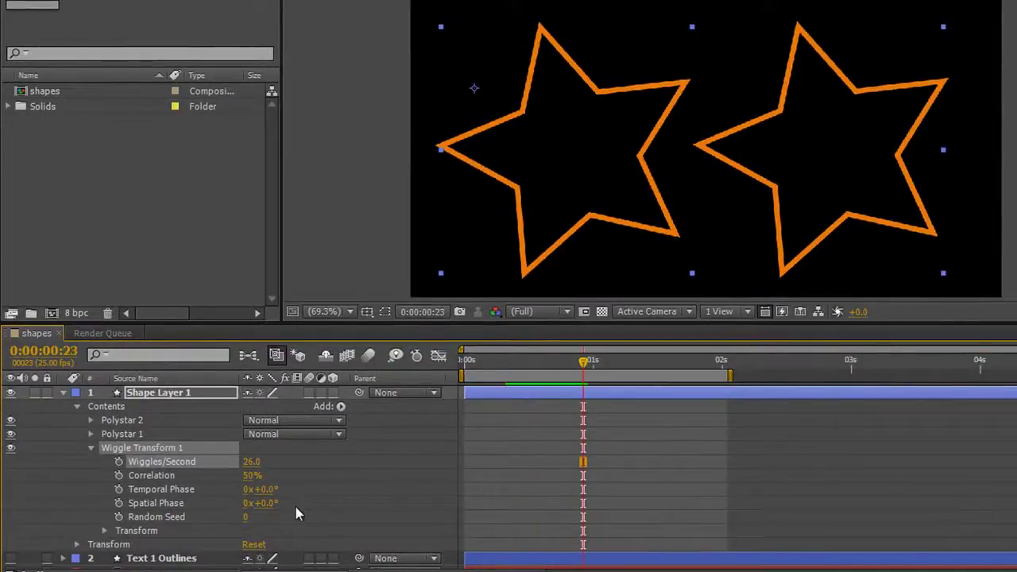
pyautogui.hotkey('ctrl', 'z')
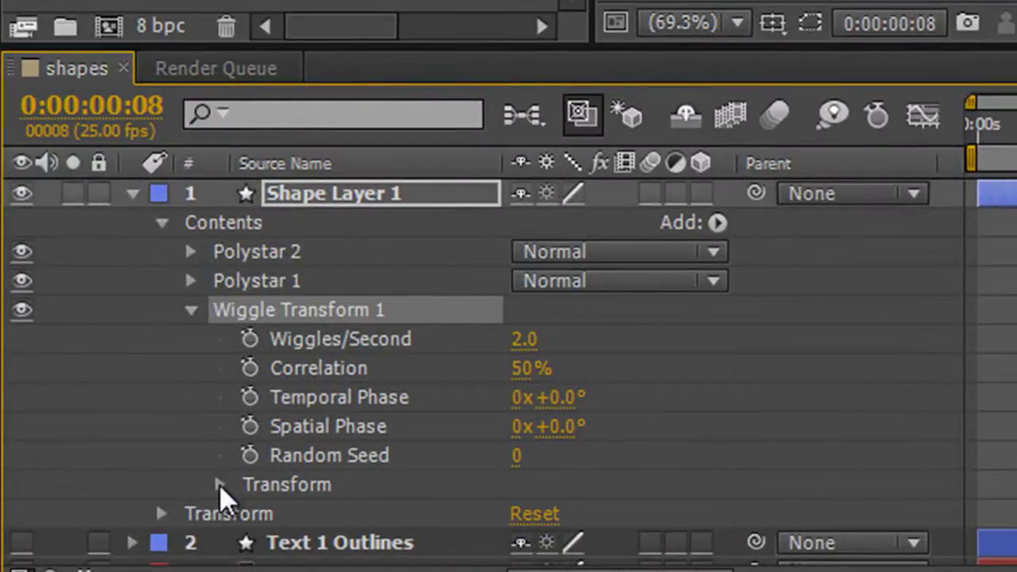
# Set the Wiggle Transform's Transform Scale to 81.0%, 81.0% and preview the stars growing and shrinking.
pyautogui.click(221, 485)
pyautogui.scroll(-2, 221, 488)
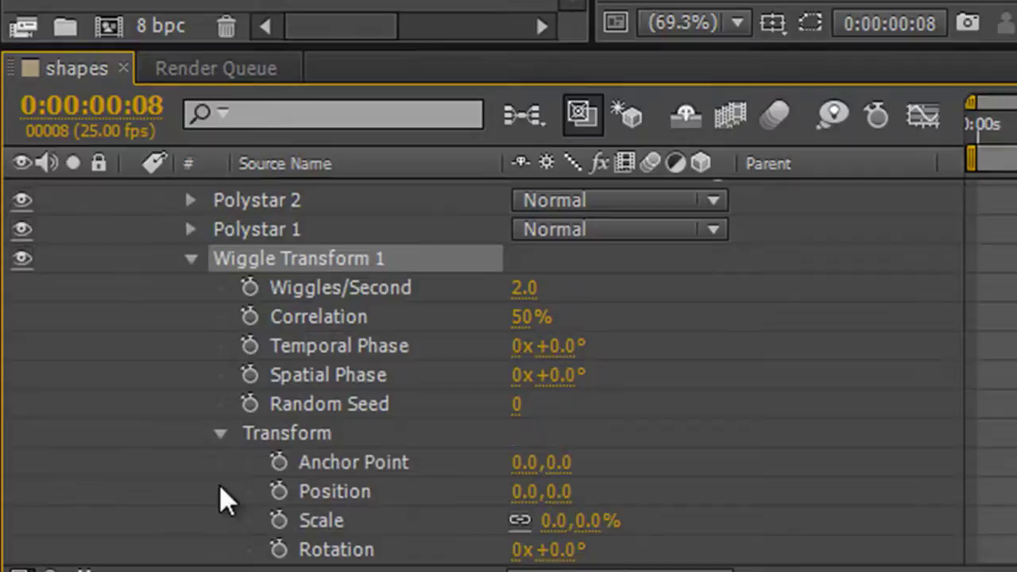
pyautogui.scroll(-3, 322, 459)
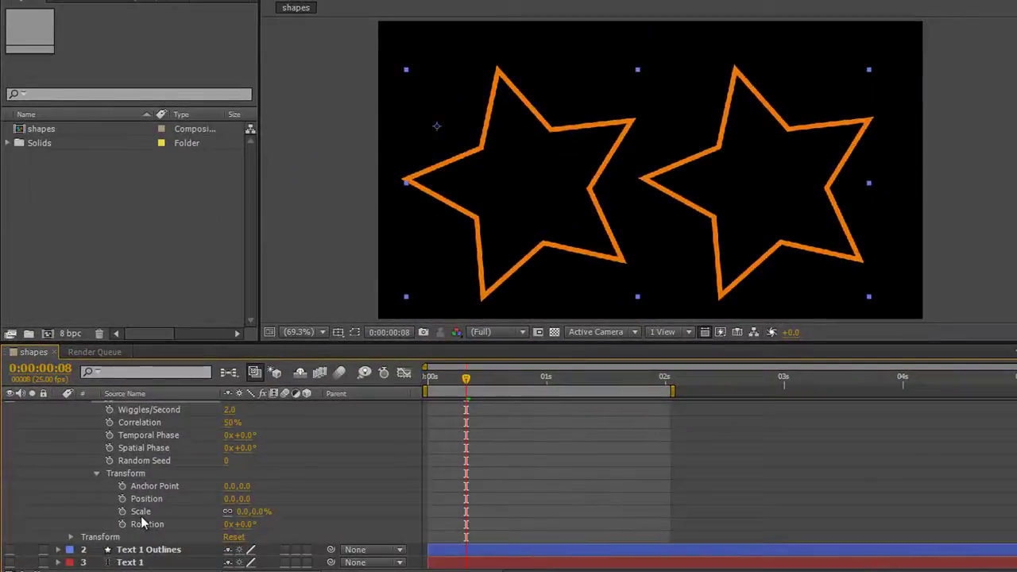
pyautogui.moveTo(256, 512); pyautogui.dragTo(316, 509)
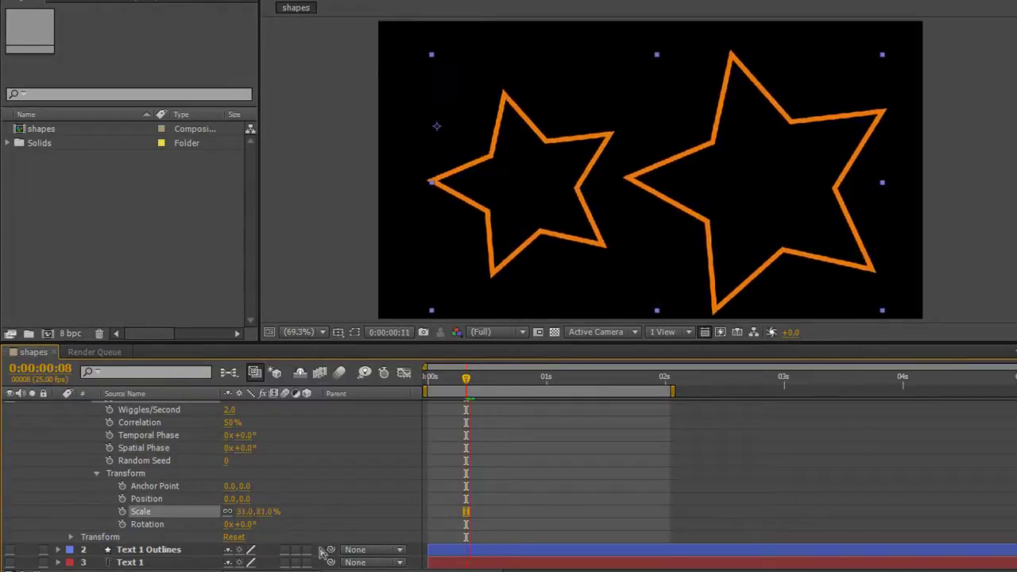
pyautogui.press('space')
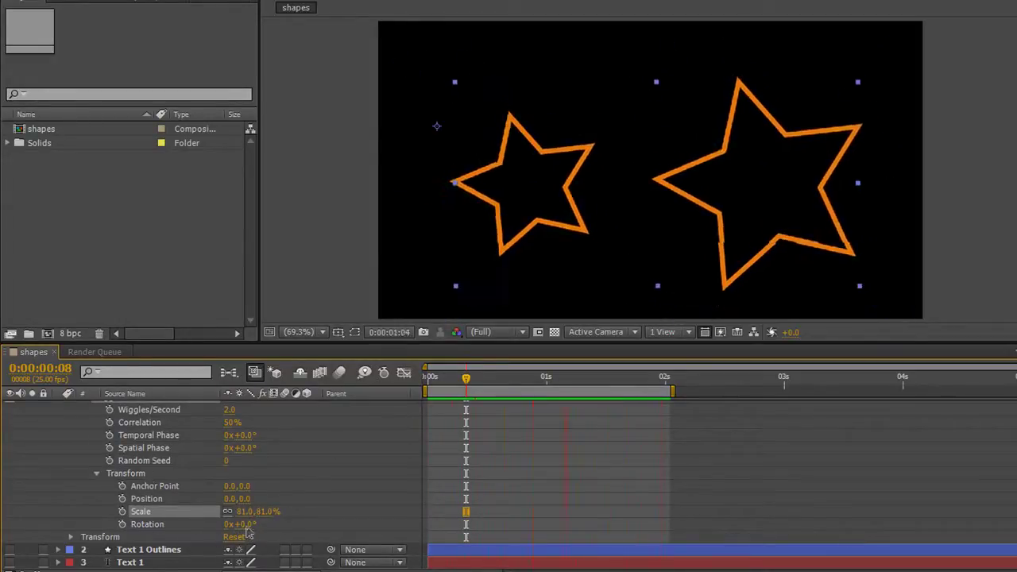
# Scrub the wiggle's Transform Rotation up and preview the rotating stars.
pyautogui.moveTo(246, 525); pyautogui.dragTo(612, 513)
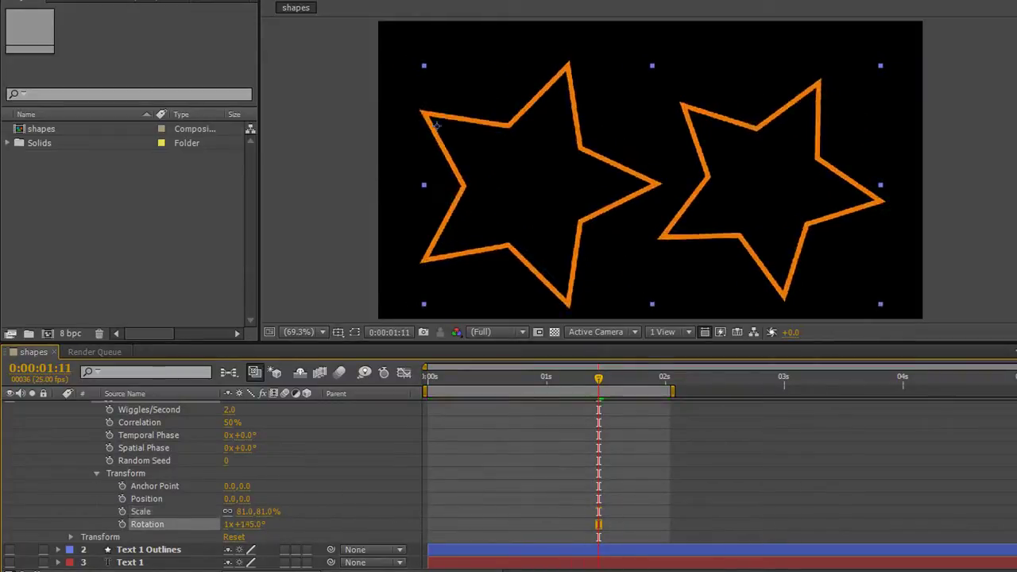
pyautogui.press('KP_0')
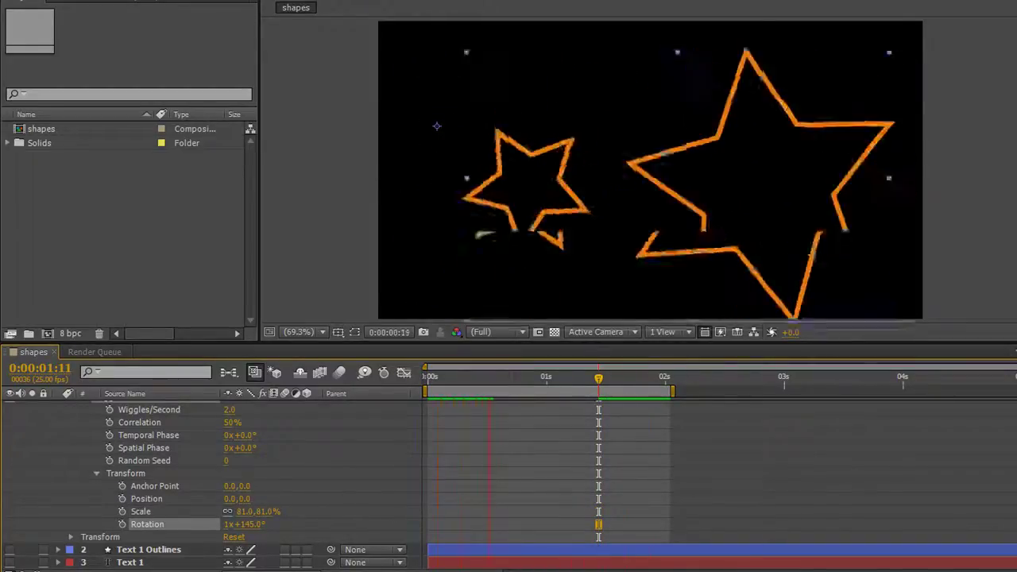
pyautogui.press('Home')
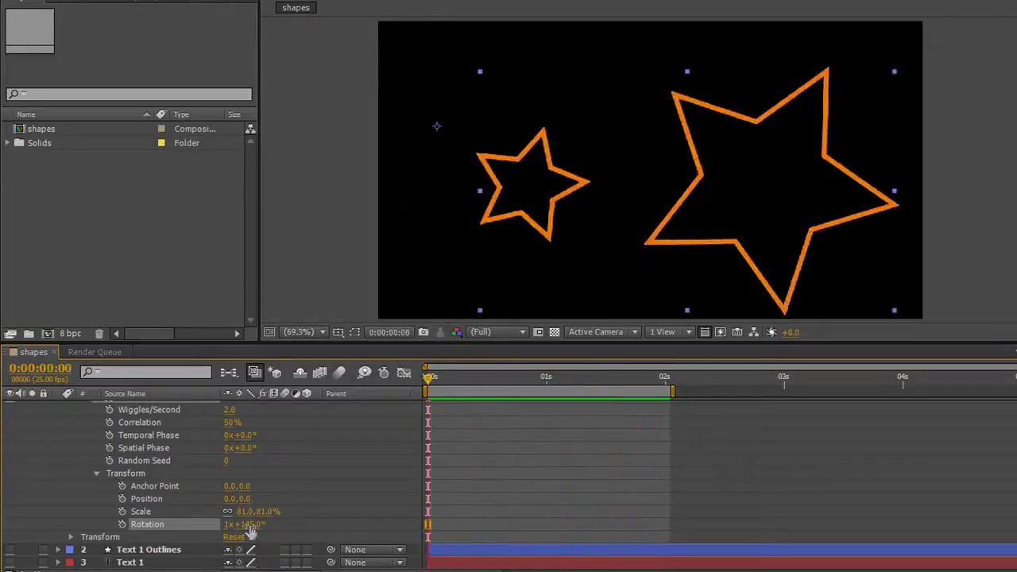
# Set the wiggle rotation to 0x+45.0° and preview again.
pyautogui.click(248, 526)
pyautogui.hotkey('shift', 'Tab')
pyautogui.write('1')
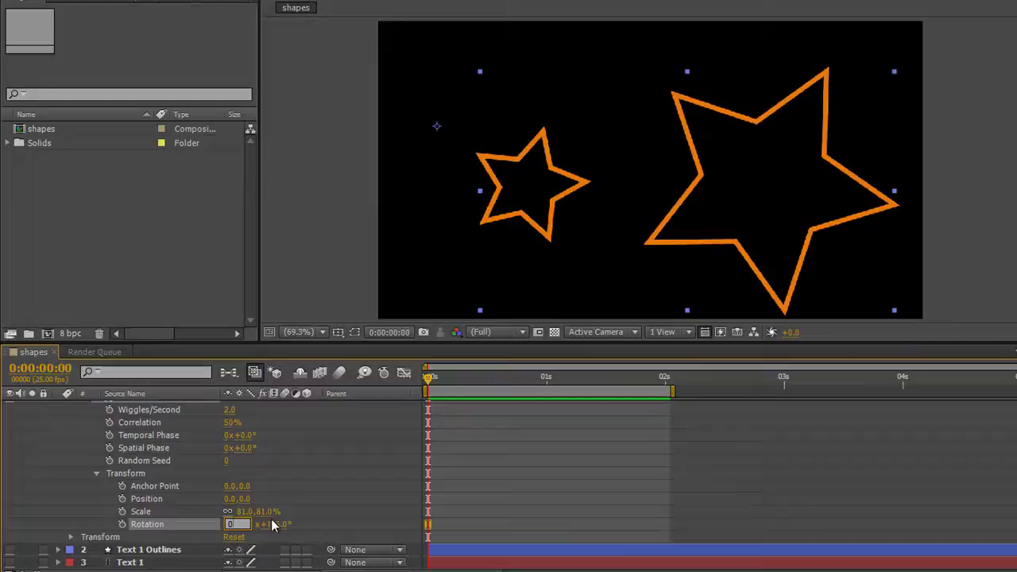
pyautogui.click(276, 531)
pyautogui.click(248, 524)
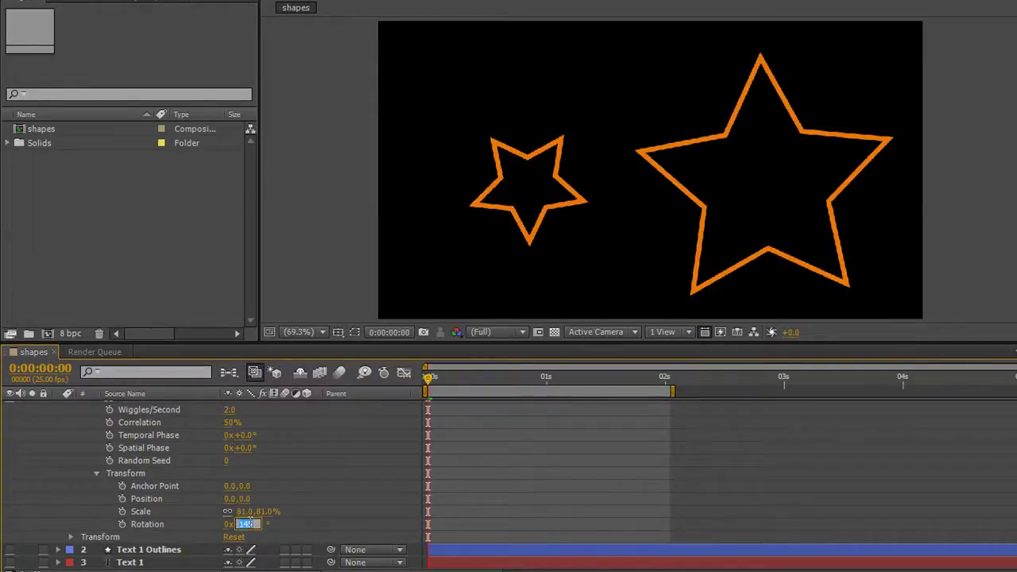
pyautogui.press('Return')
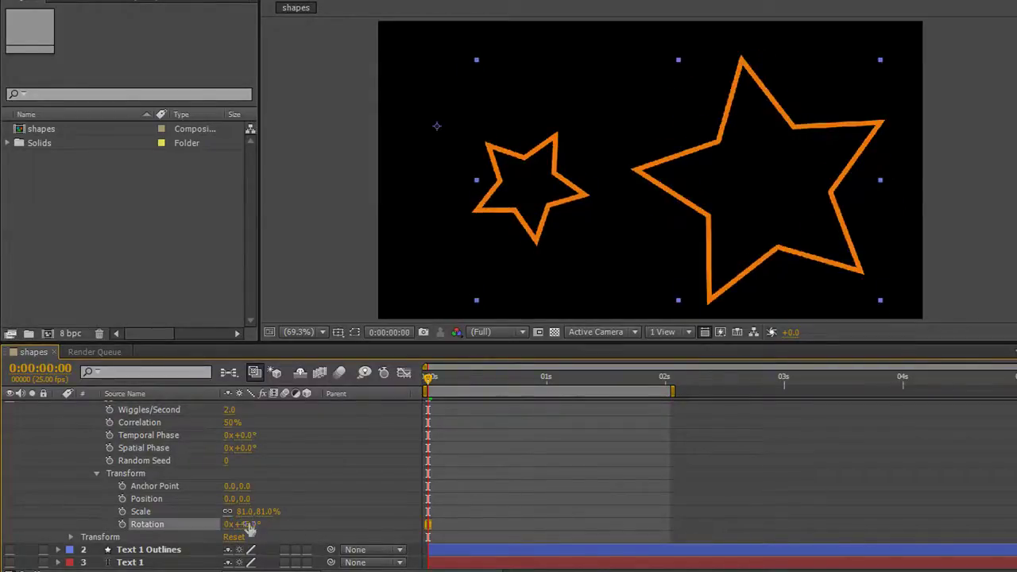
pyautogui.press('KP_0')
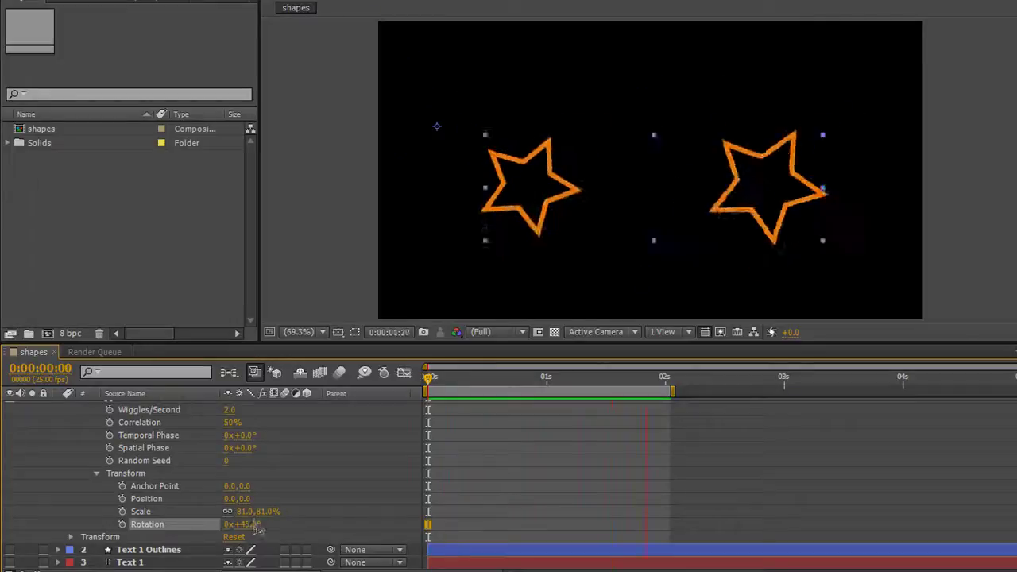
# Set the wiggle's Transform Position to -30.0, 28.0 and preview the drifting stars.
pyautogui.click(243, 510)
pyautogui.moveTo(249, 499); pyautogui.dragTo(208, 505)
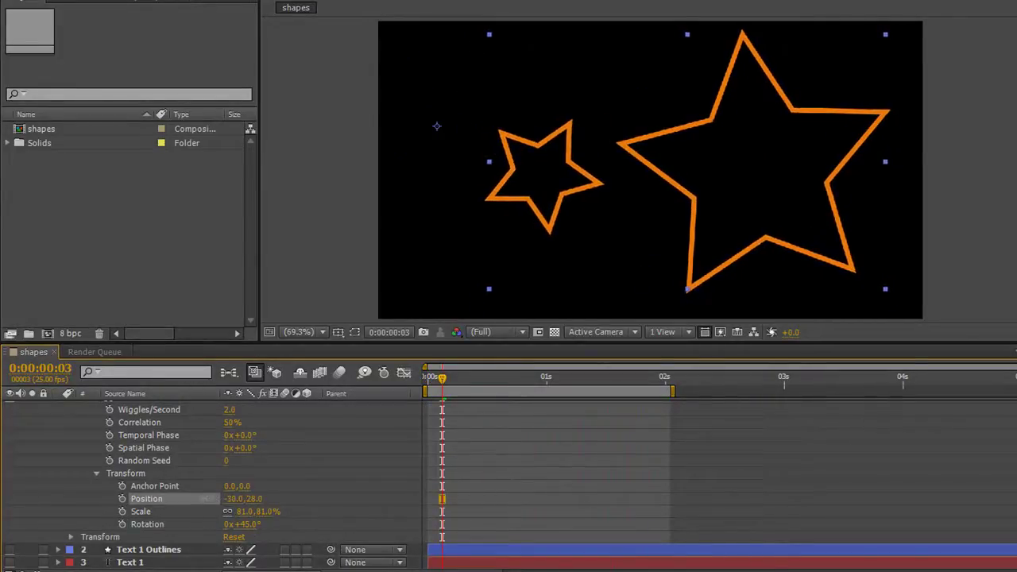
pyautogui.press('KP_0')
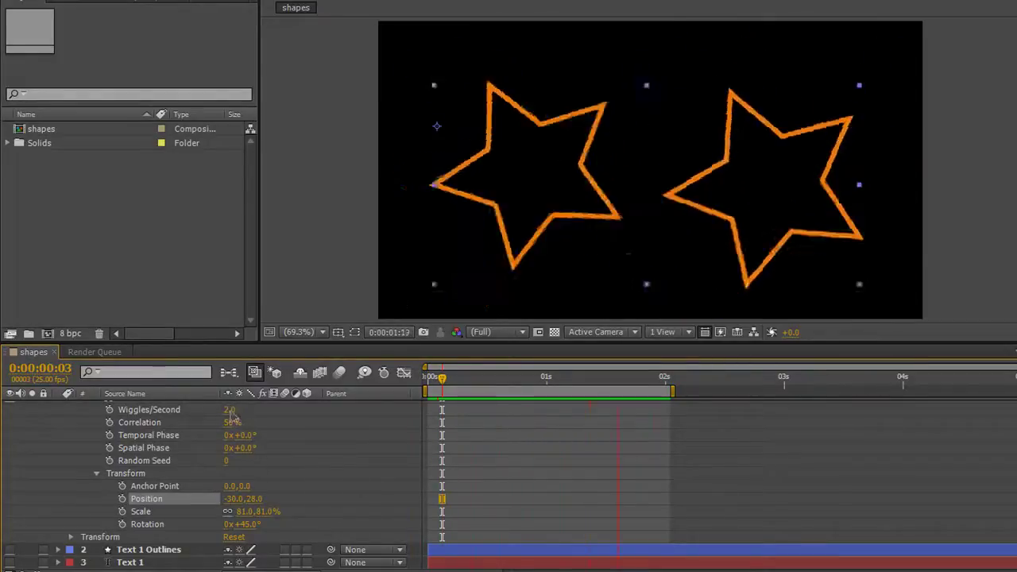
# Change Wiggles/Second to 3.0 and preview the result.
pyautogui.moveTo(229, 409); pyautogui.dragTo(239, 409)
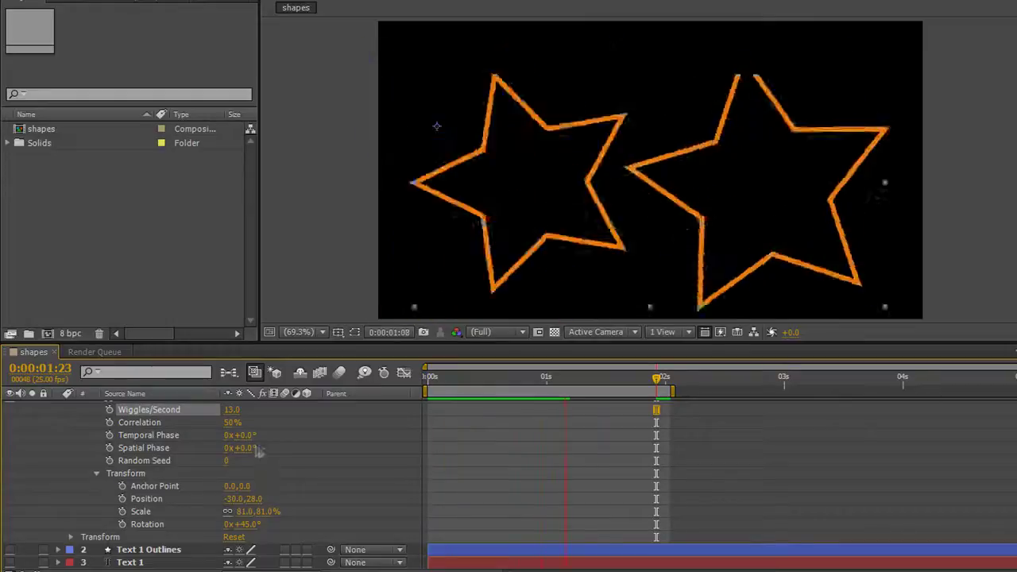
pyautogui.click(233, 410)
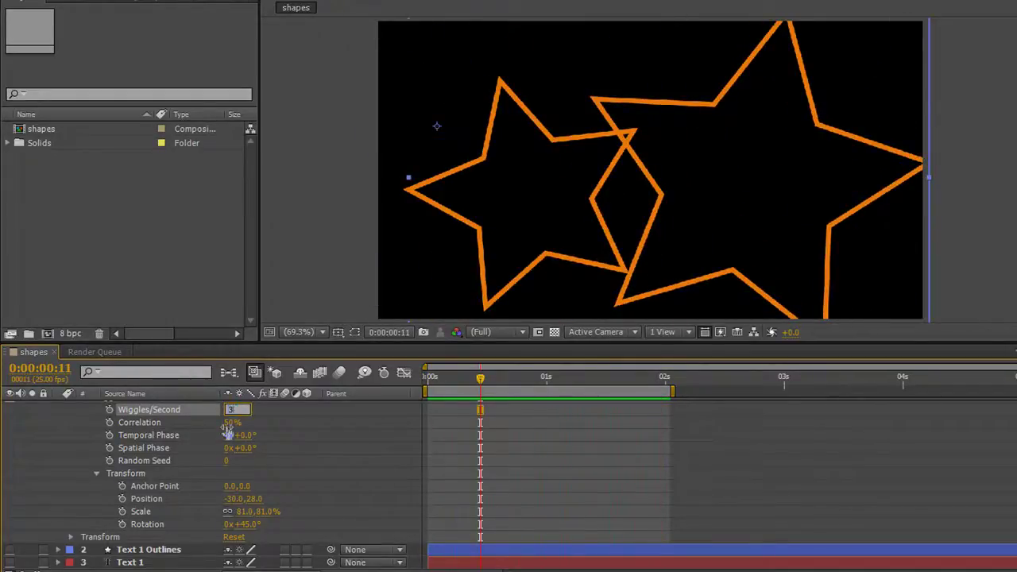
pyautogui.write('3')
pyautogui.press('Return')
pyautogui.press('KP_0')
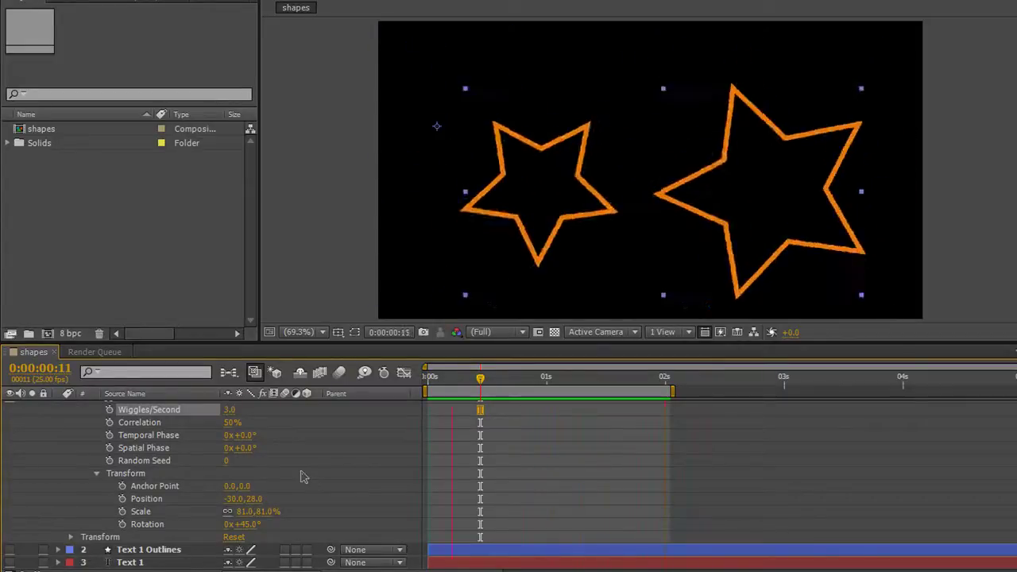
pyautogui.scroll(2, 306, 470)
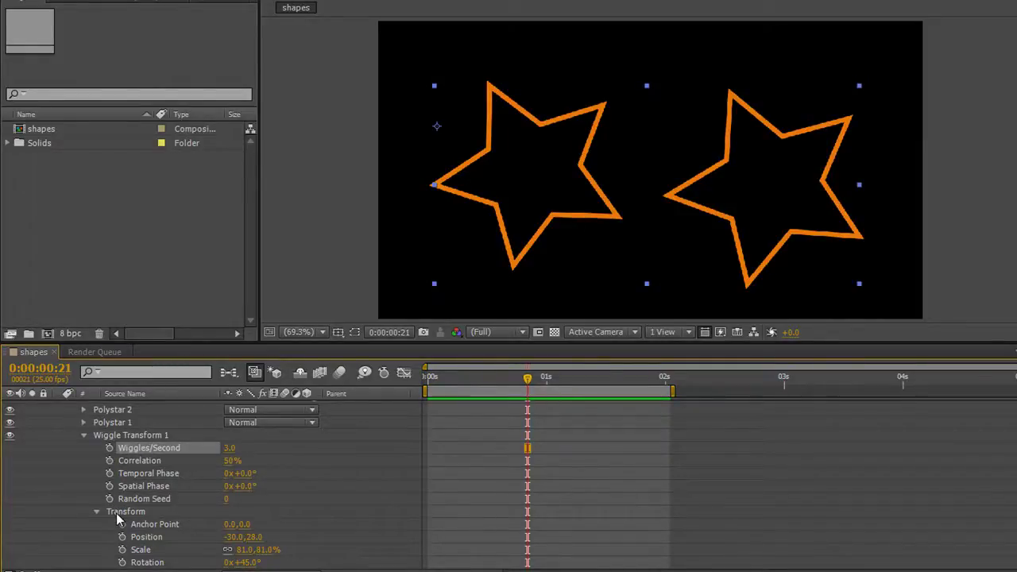
pyautogui.scroll(-1, 205, 531)
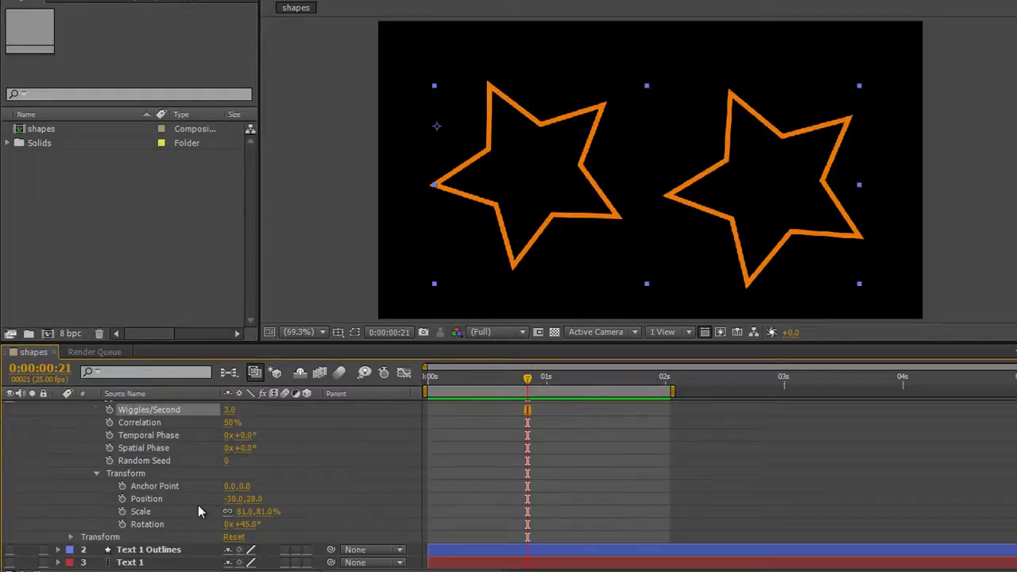